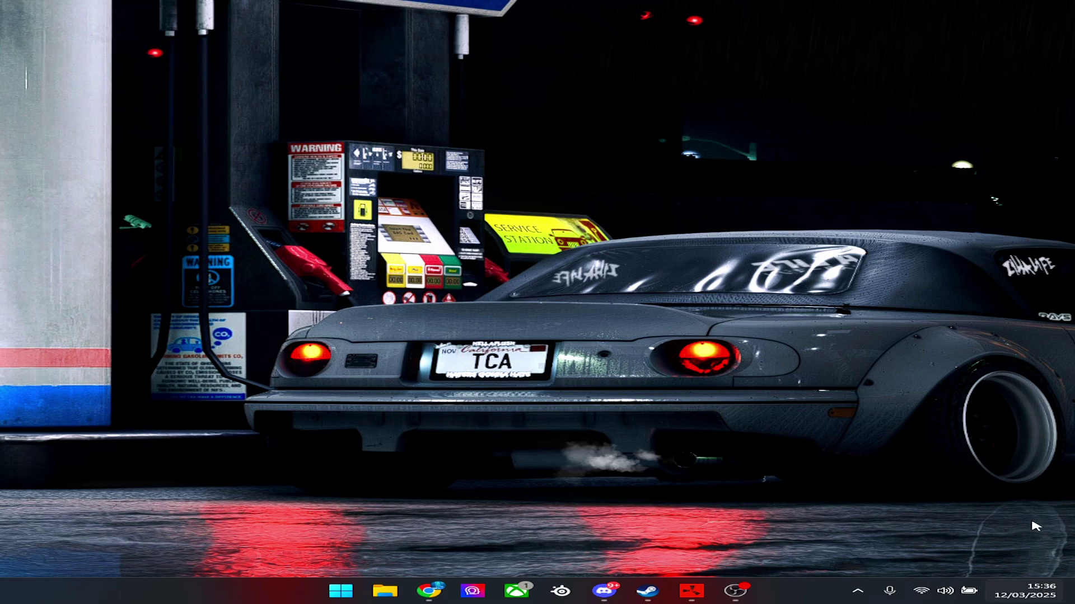
key(super+n)
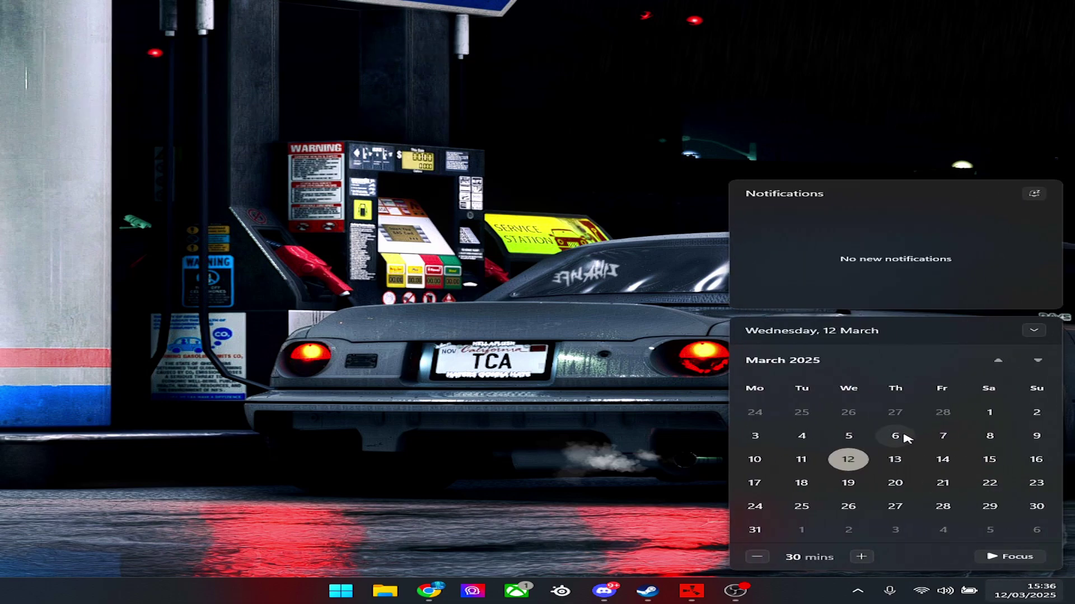
click(456, 396)
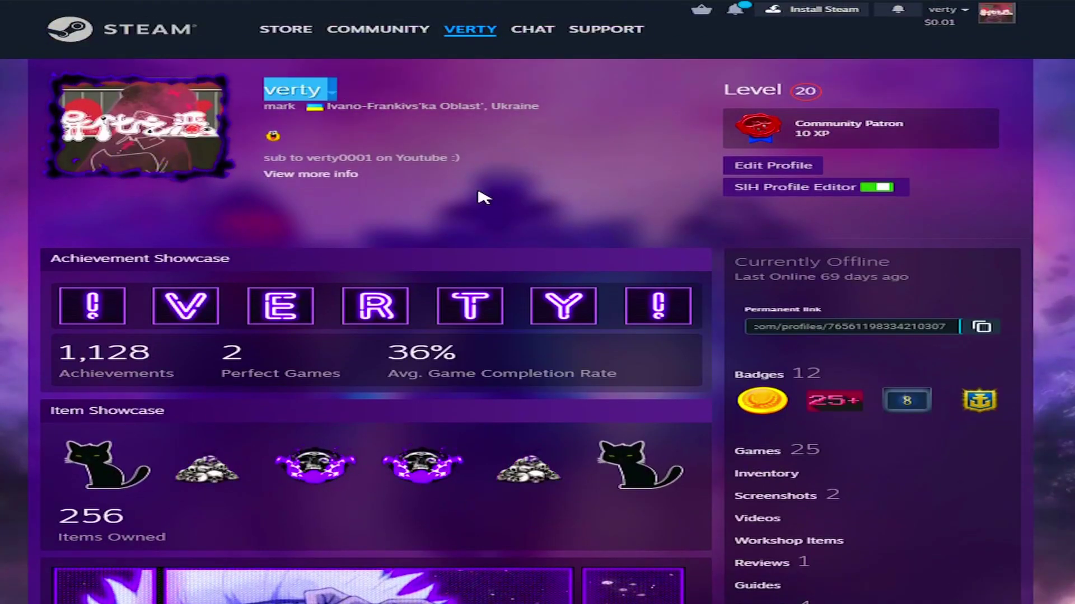
Step: Examine the recent activity on the Steam profile for the hours recorded in Rust
scroll(479, 197, down, 8)
scroll(495, 202, down, 10)
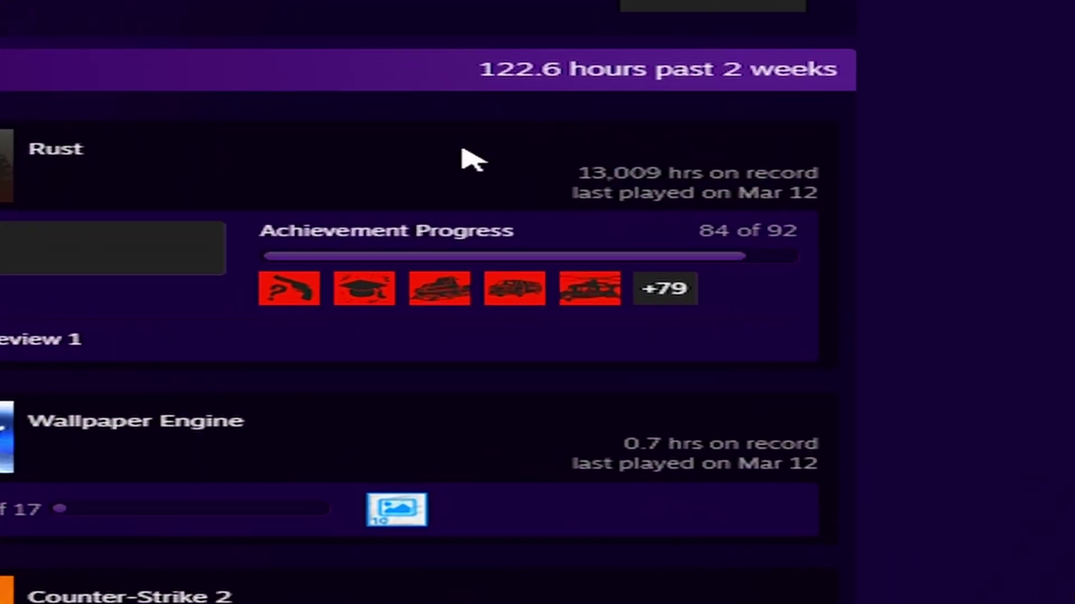
drag(493, 62, 781, 116)
click(541, 183)
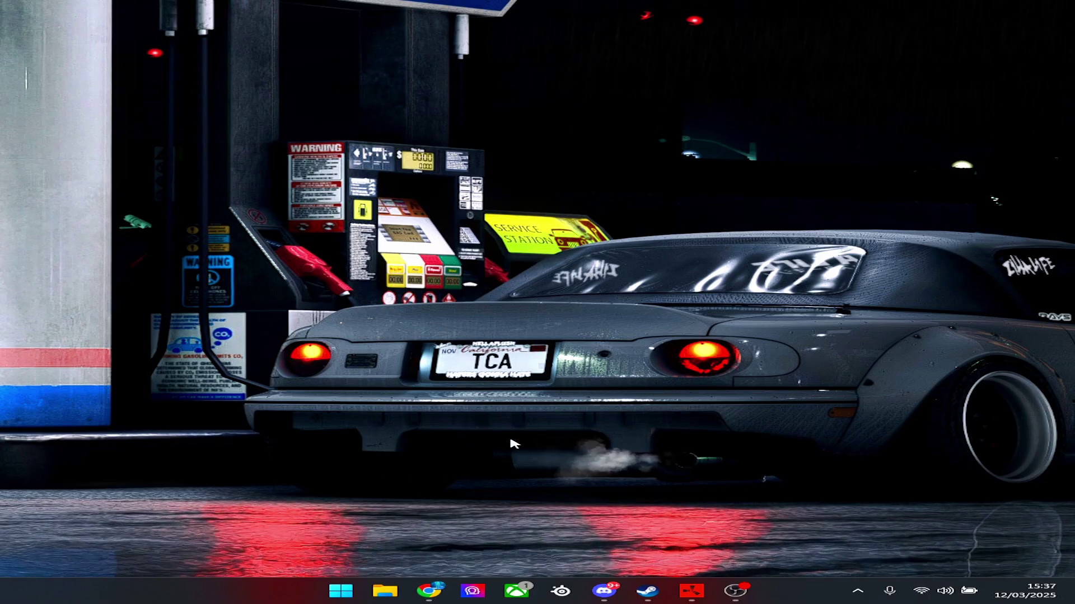
Step: Switch to Chrome, search YouTube for verty0001 and browse the channel's uploaded videos
click(428, 591)
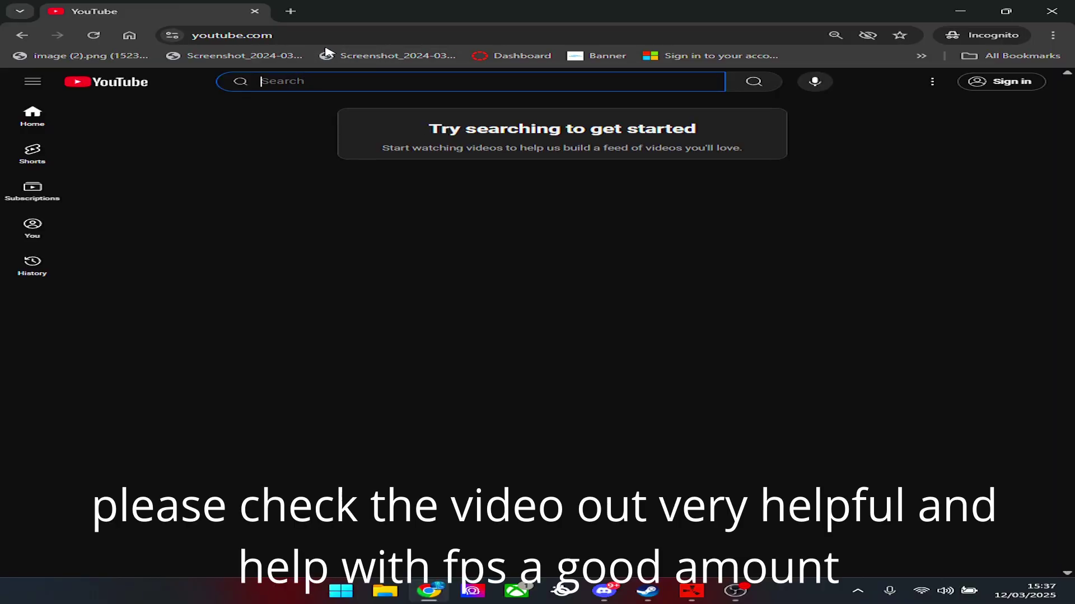
text(verty0001)
key(Return)
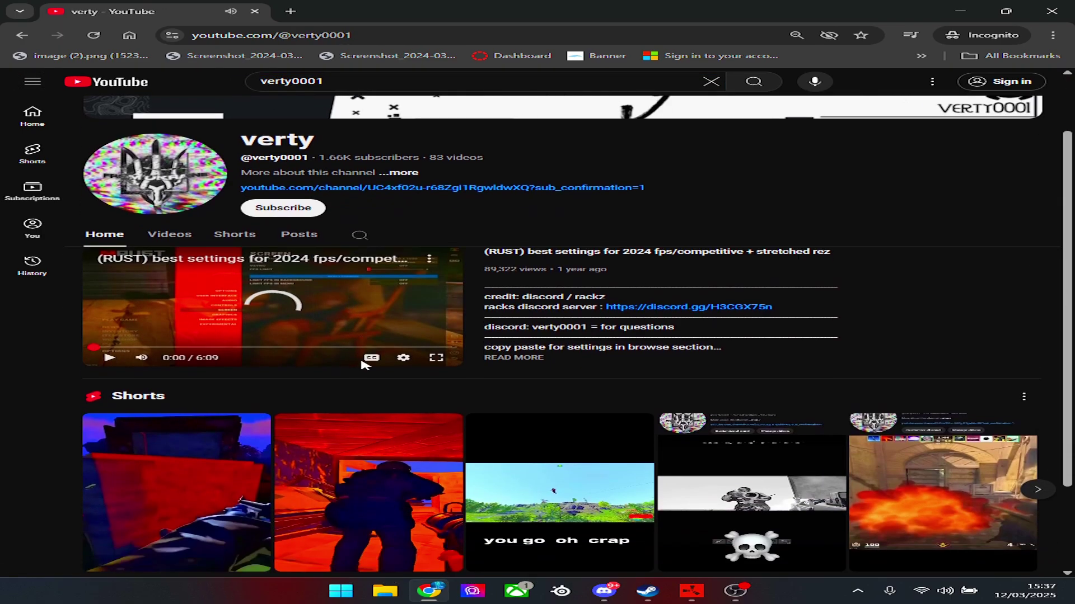
click(174, 186)
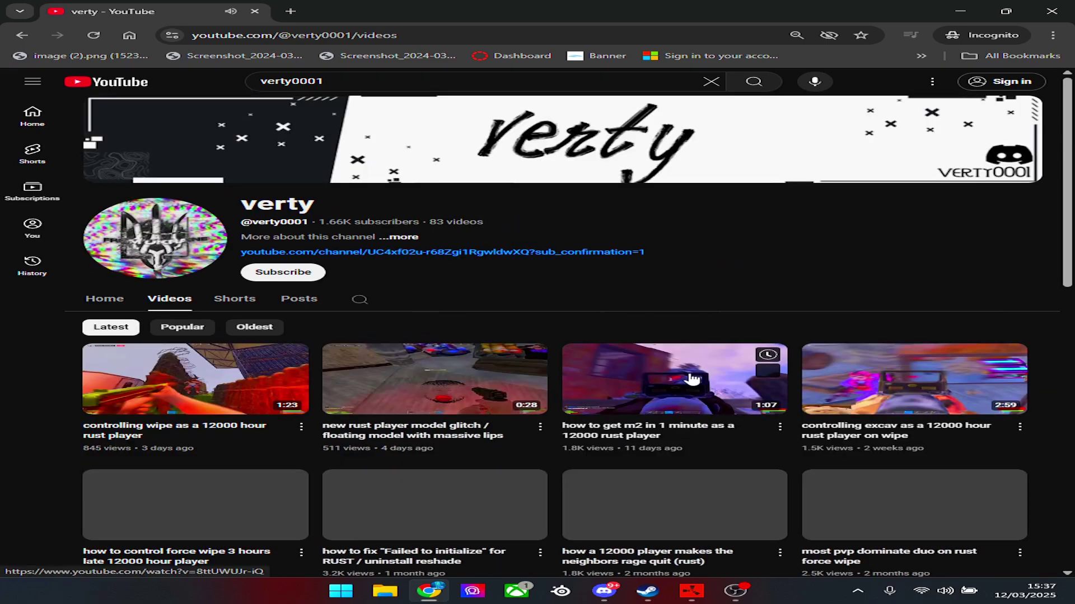
scroll(694, 380, down, 3)
scroll(462, 342, down, 2)
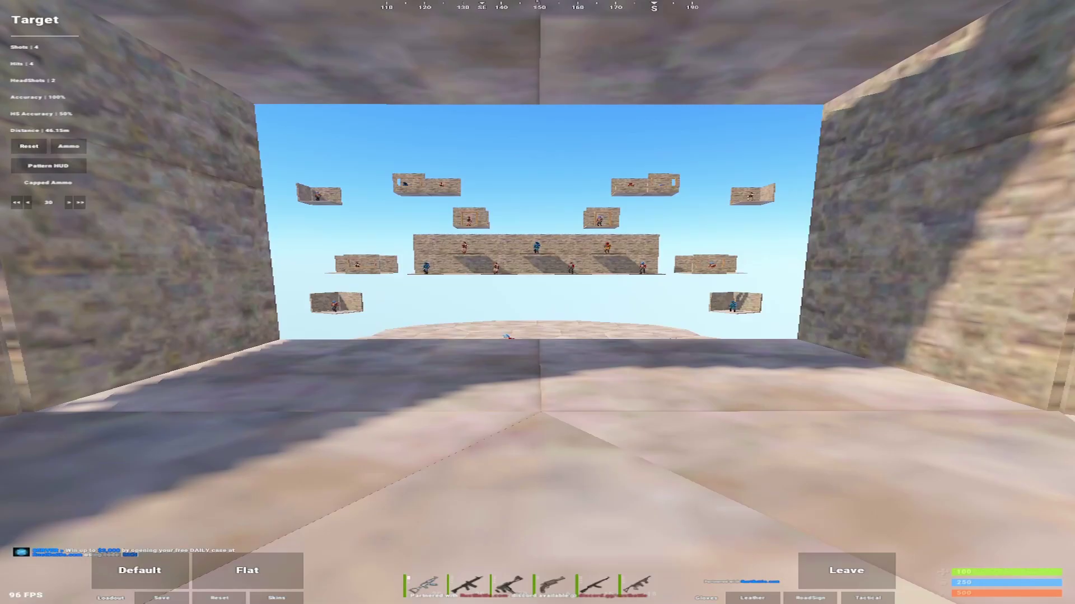
Step: Open the options in Rust and review the gameplay, user interface and audio settings
key(Escape)
click(346, 230)
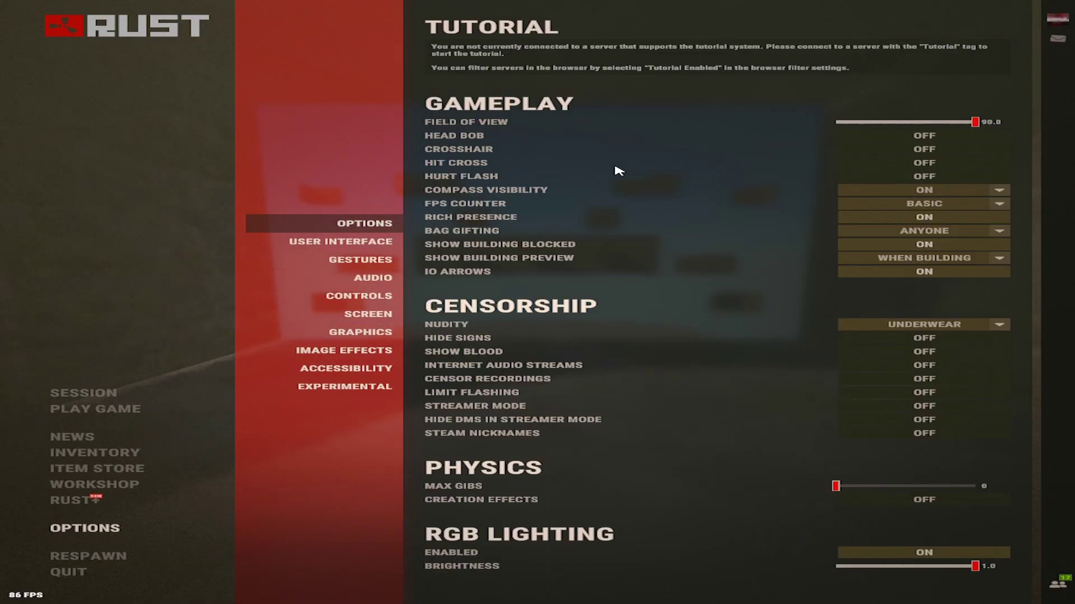
scroll(839, 146, down, 1)
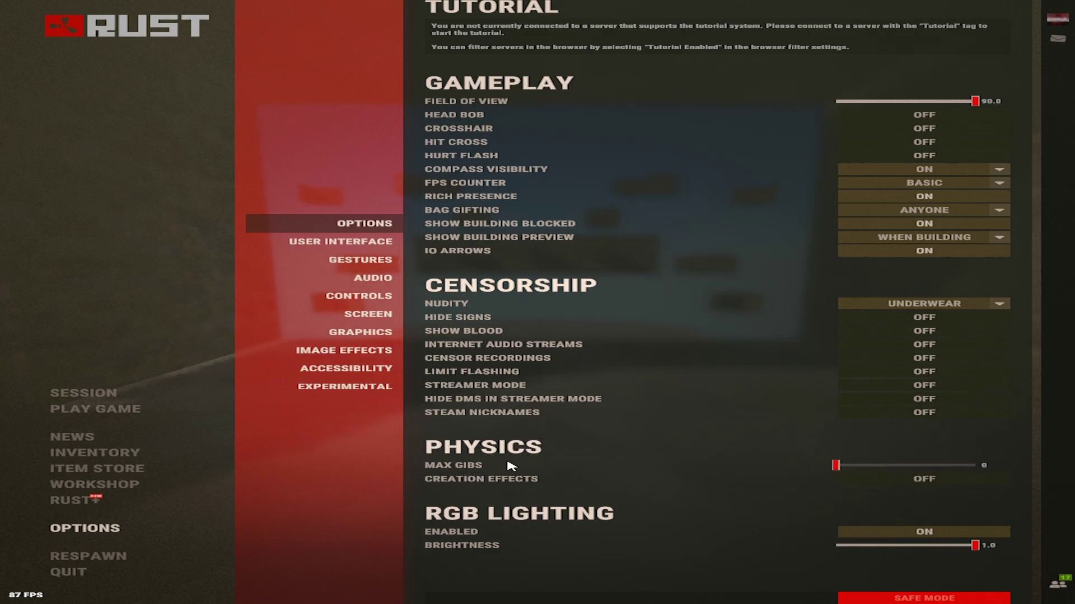
click(374, 244)
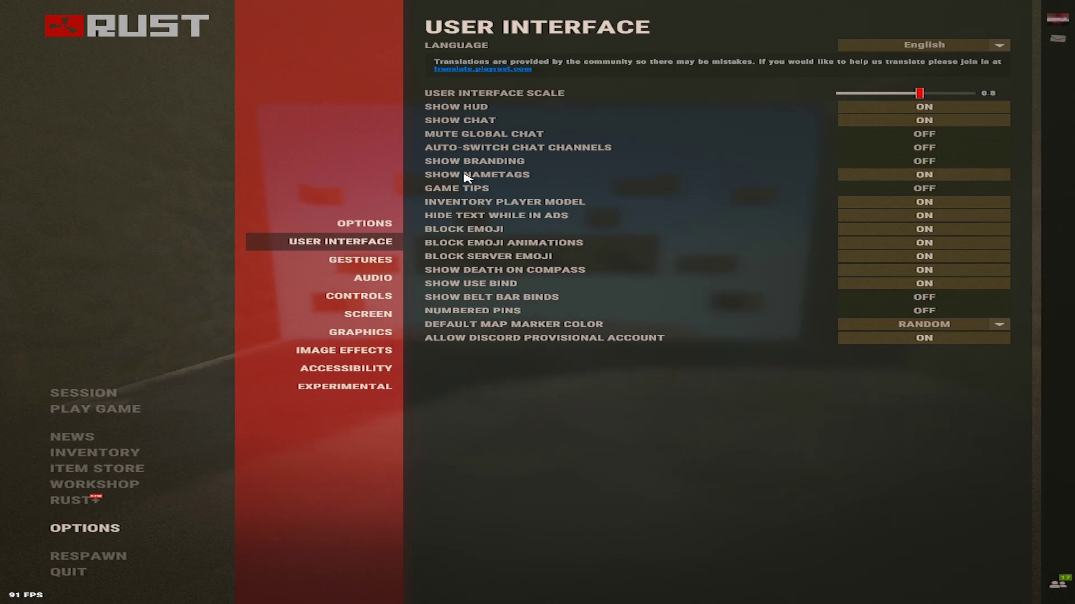
click(370, 279)
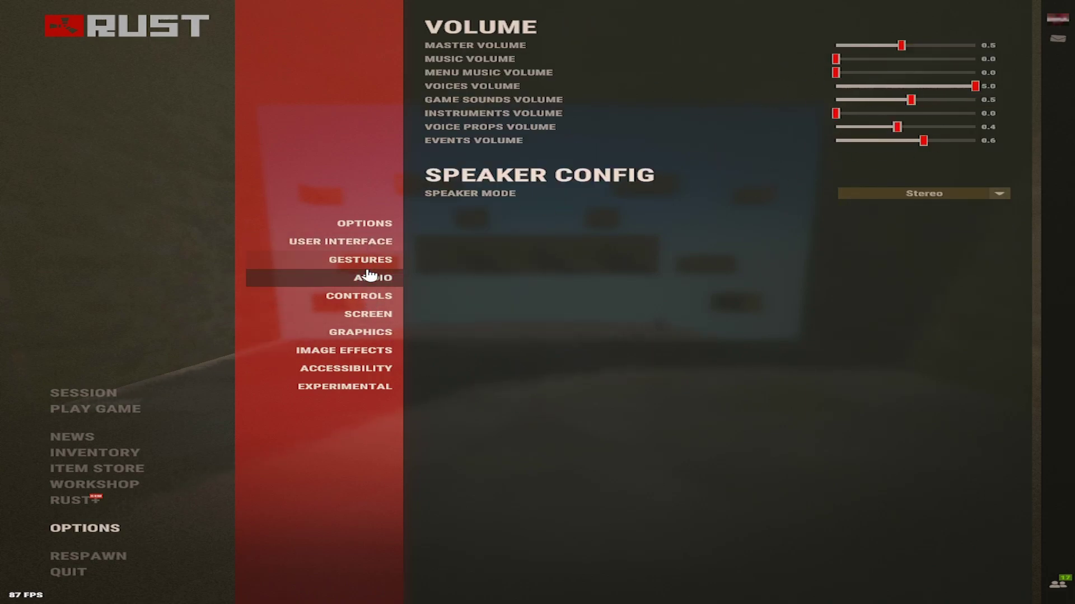
Step: Review the screen settings and the list of available resolutions, keeping 1280 x 1080
click(376, 313)
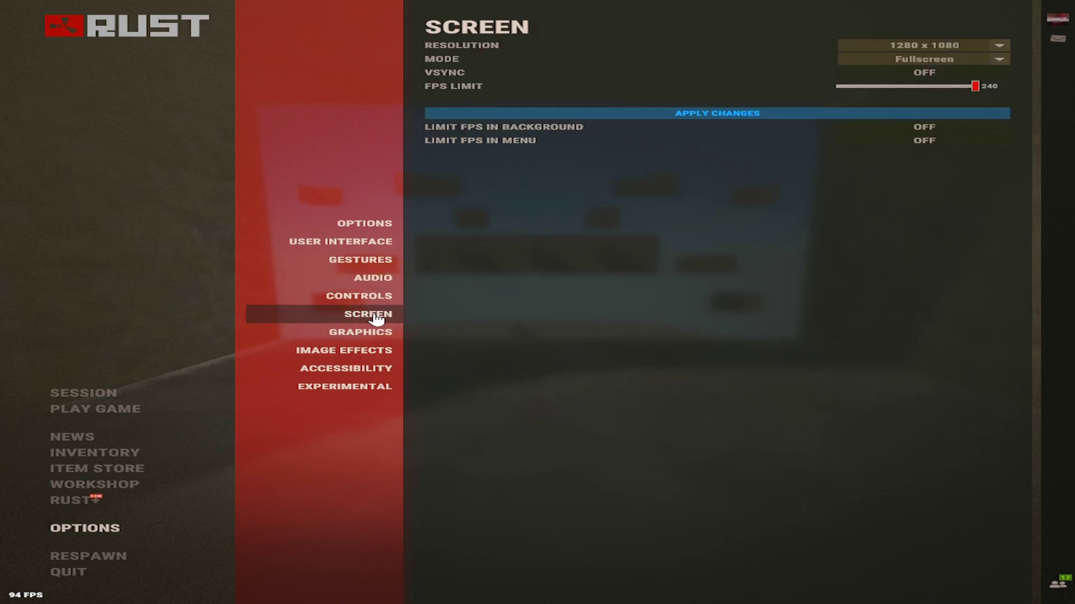
click(992, 47)
click(946, 46)
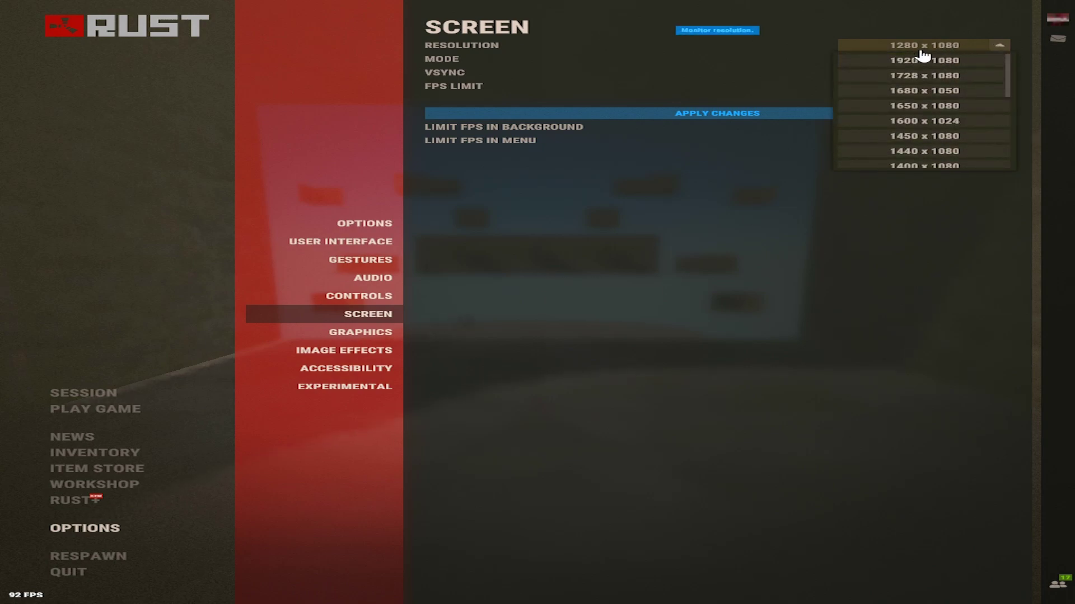
click(927, 47)
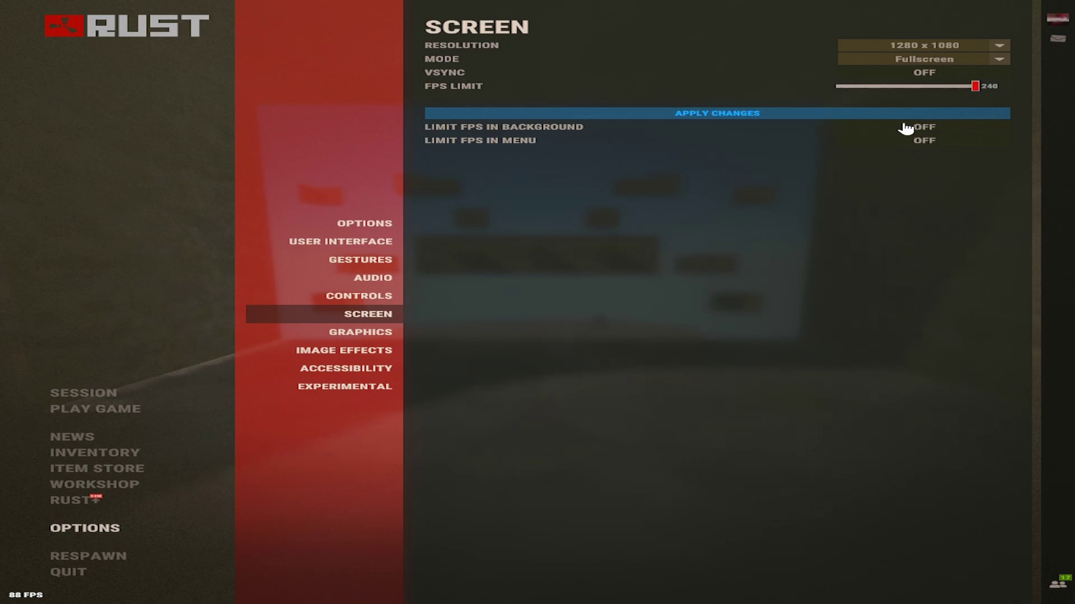
Step: Review the graphics rendering settings, including the choices for NVIDIA DLSS, global rendering and NVIDIA Reflex mode
click(354, 333)
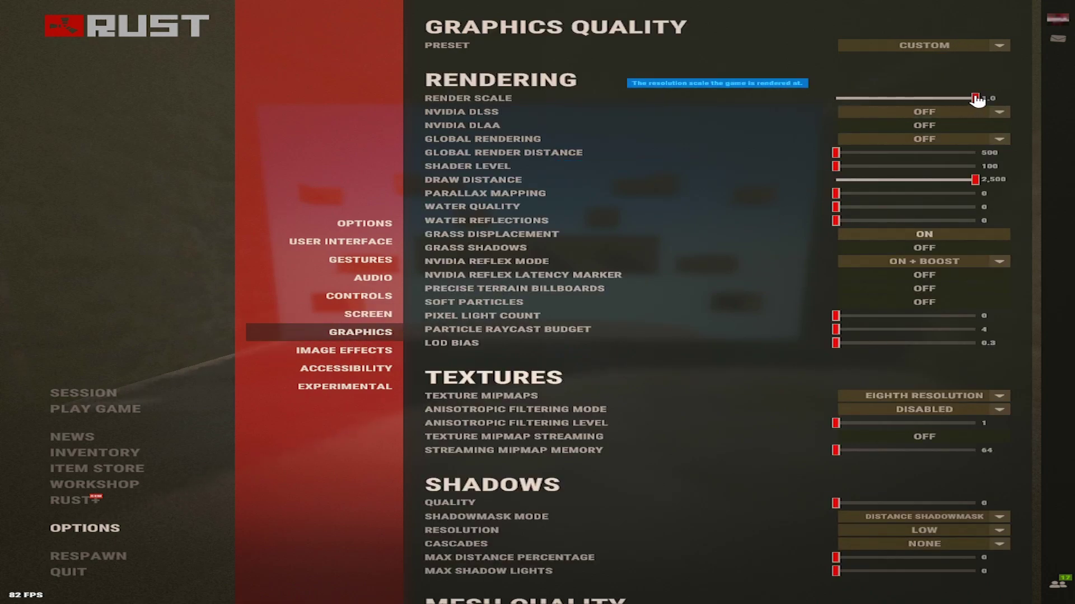
click(985, 117)
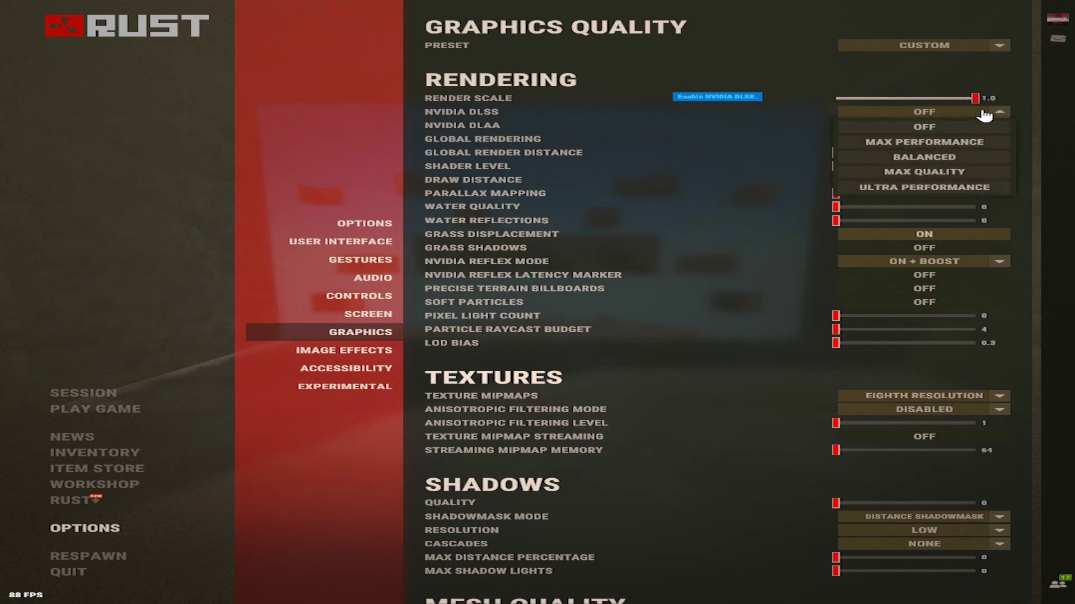
click(985, 114)
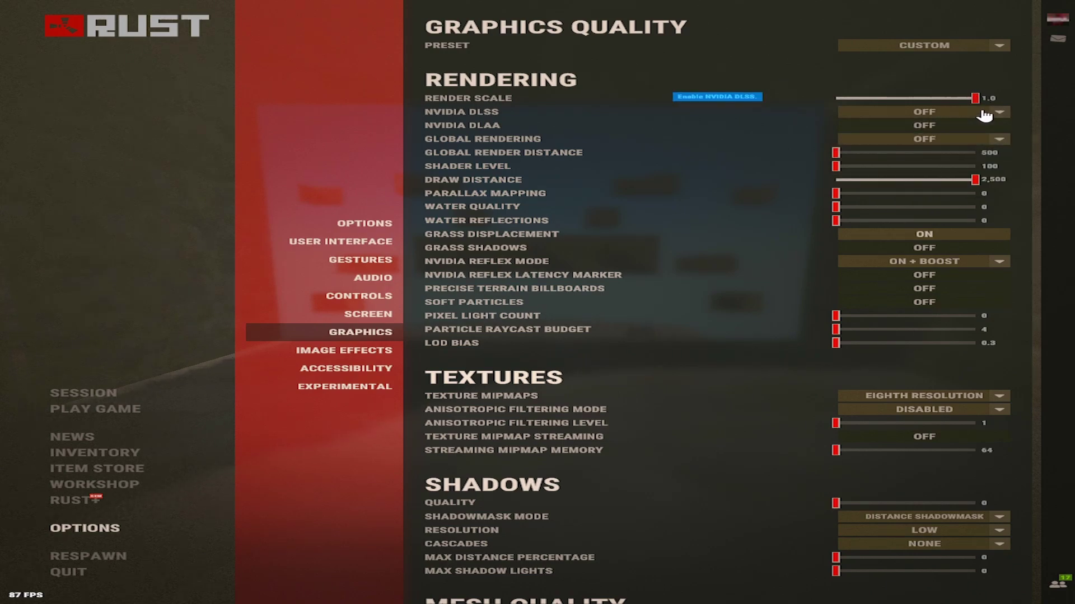
click(918, 146)
click(855, 159)
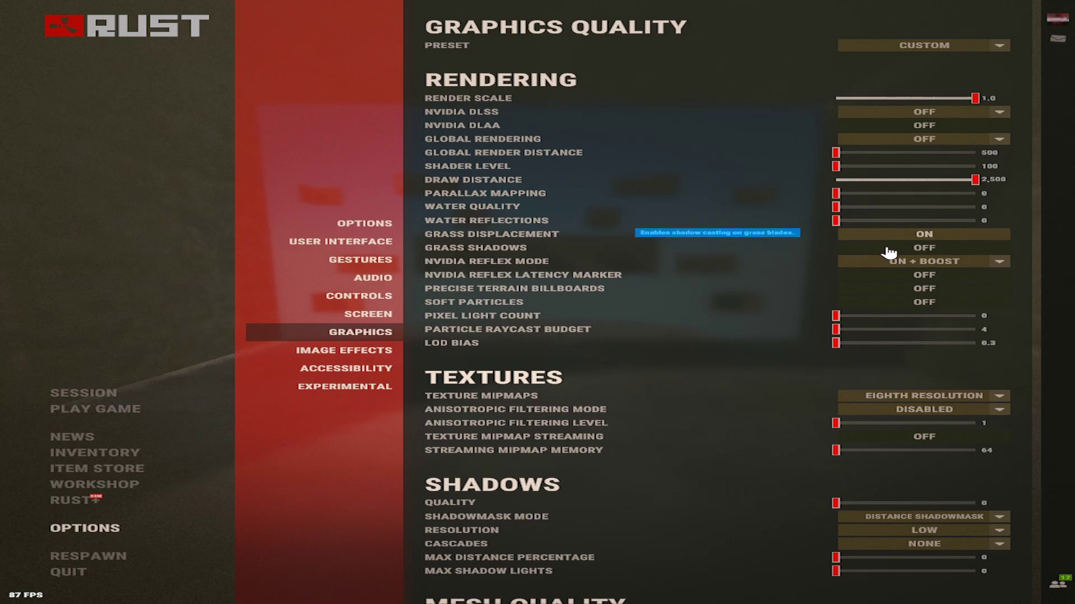
click(903, 262)
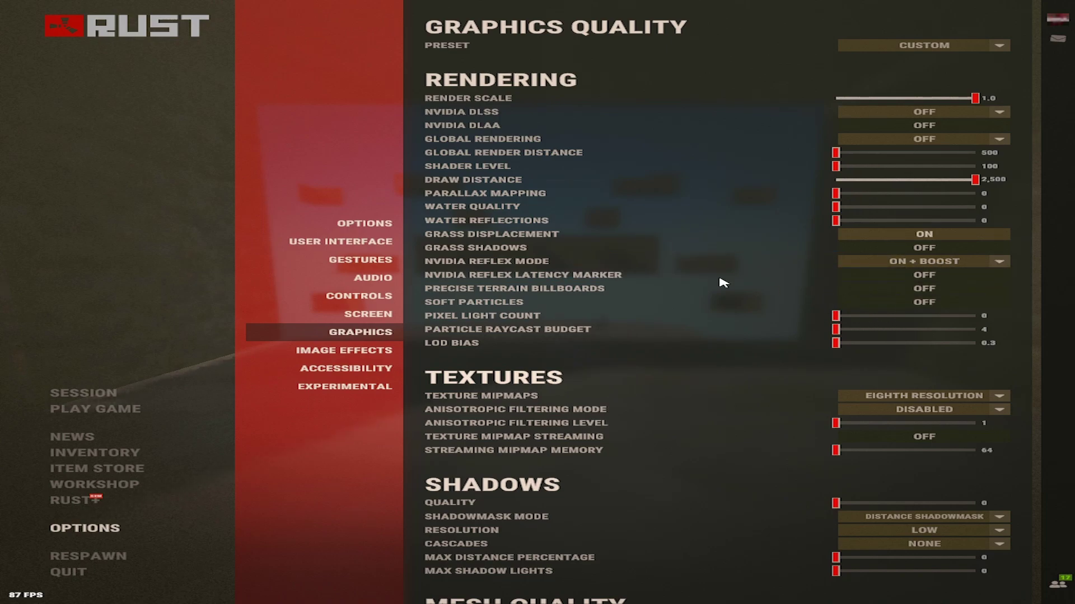
Step: Review the texture settings and the resolutions offered for texture mipmaps, keeping eighth resolution
scroll(909, 320, down, 3)
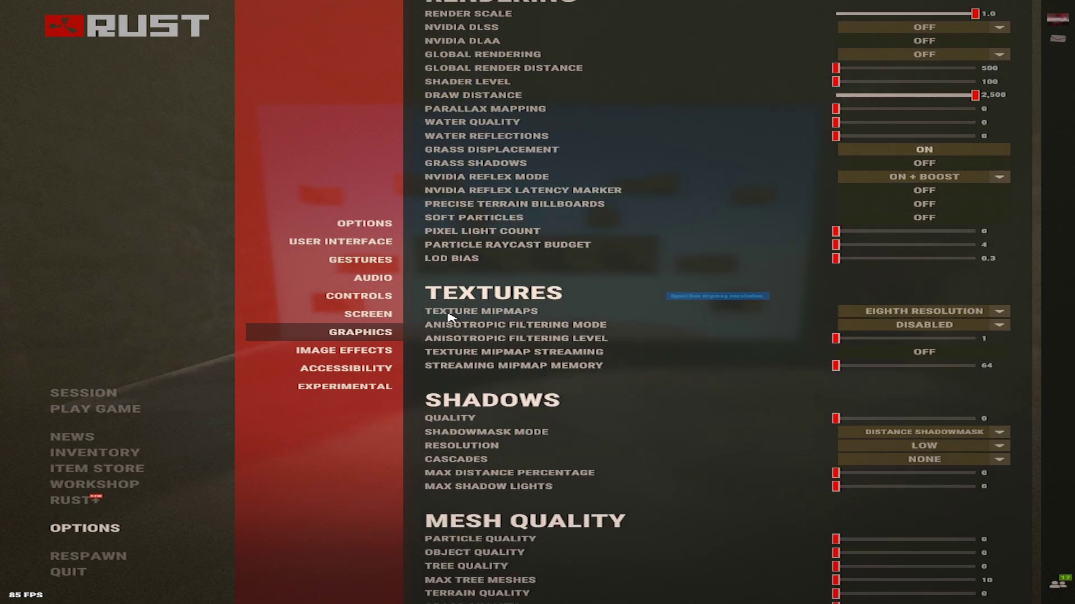
click(959, 315)
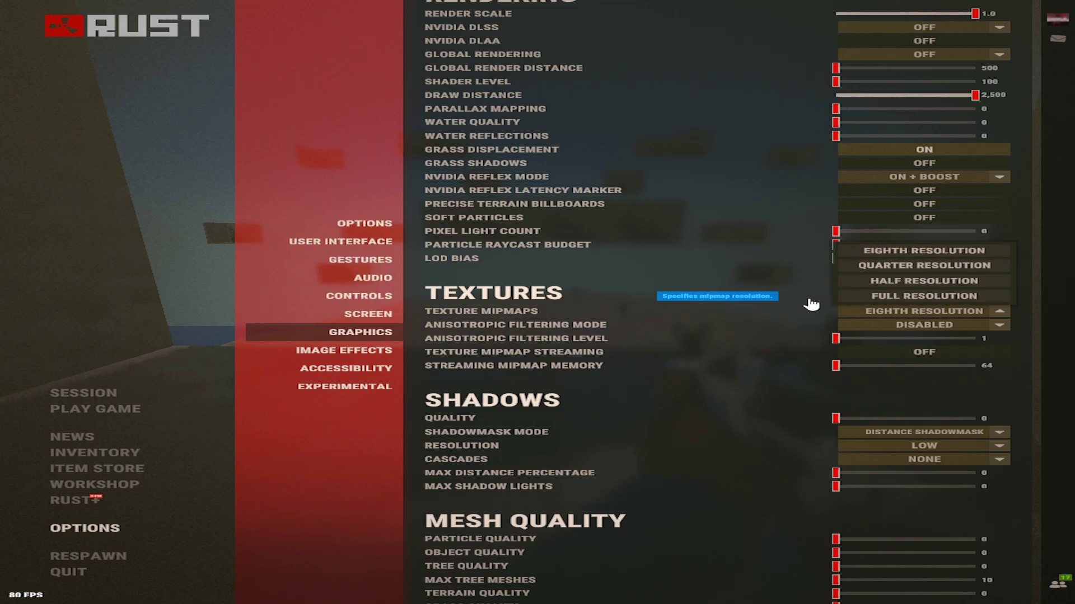
click(929, 311)
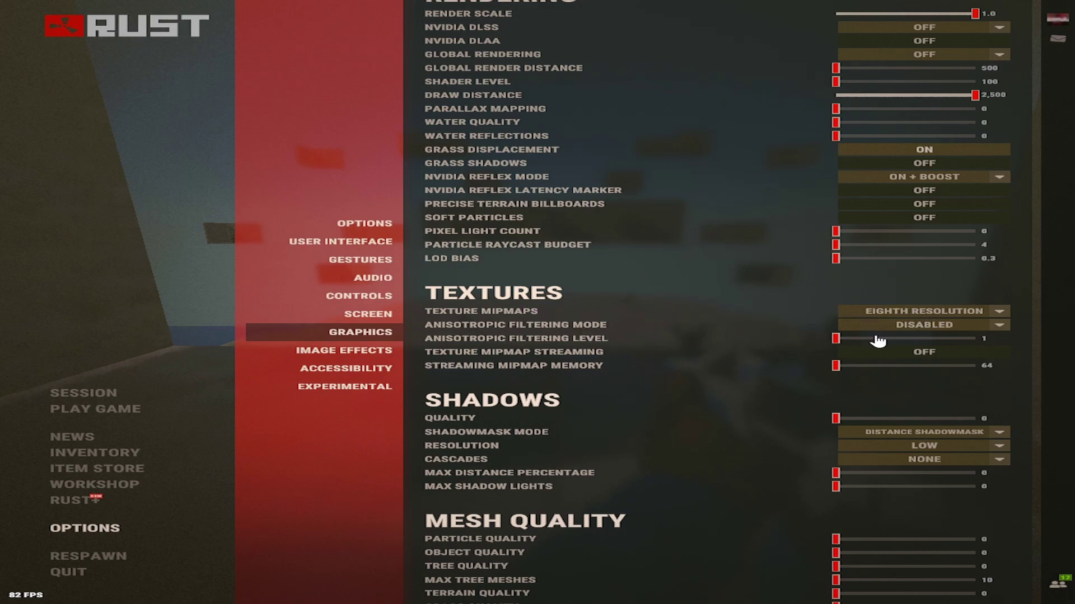
Step: Review the shadow and mesh quality settings and set the tree quality to 0
scroll(893, 369, down, 1)
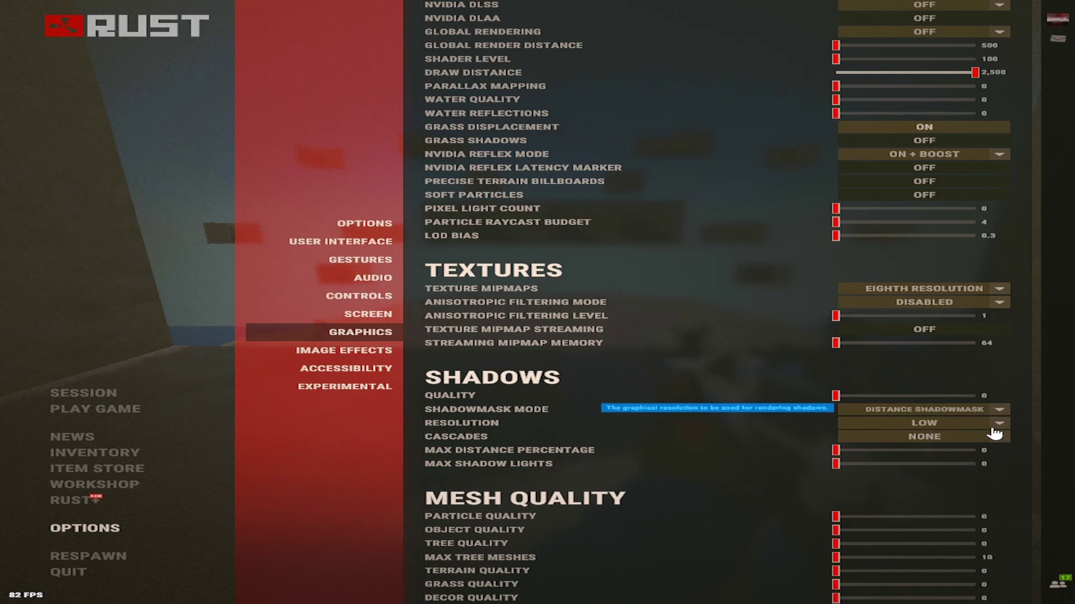
scroll(959, 444, down, 1)
scroll(558, 505, down, 1)
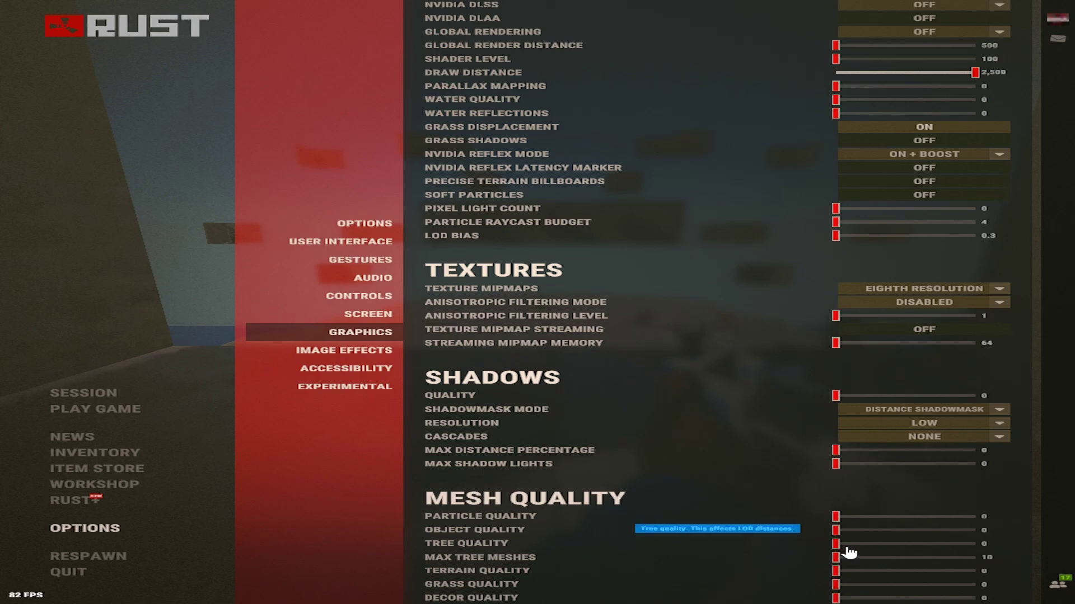
mouse_move(847, 552)
mouse_down()
mouse_move(918, 547)
mouse_move(832, 546)
mouse_up()
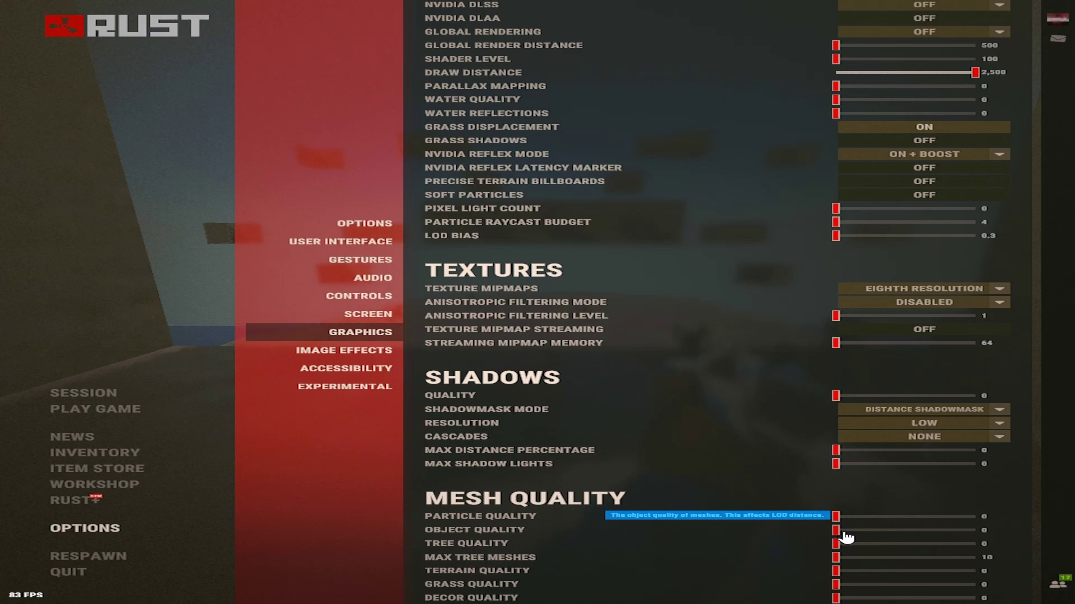
Step: Look at the character's inventory in the game and return to the options to review the image effects
key(Escape)
key(Tab)
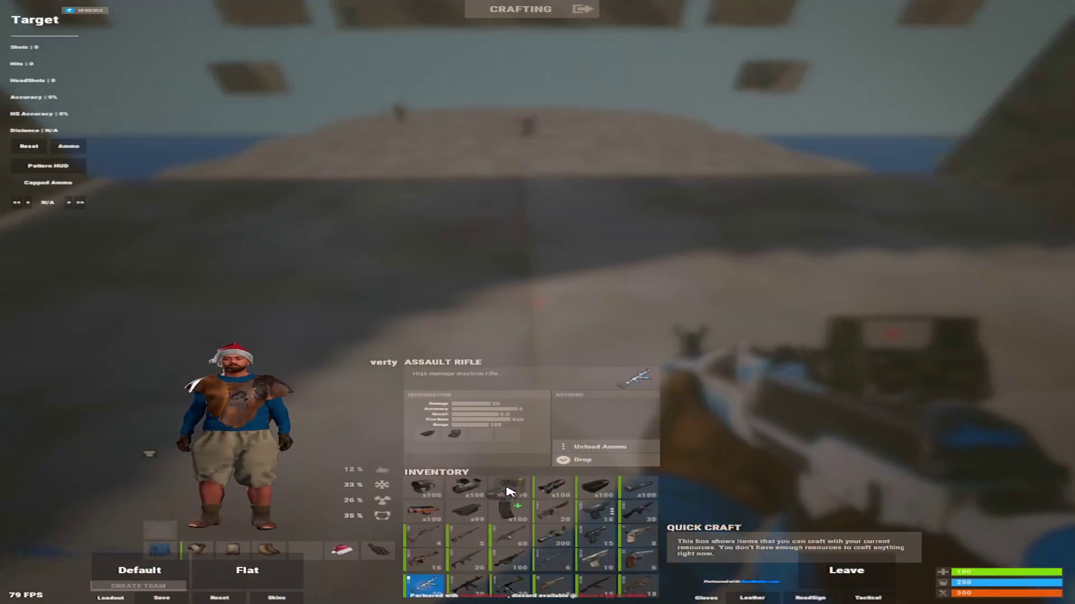
key(Escape)
click(353, 351)
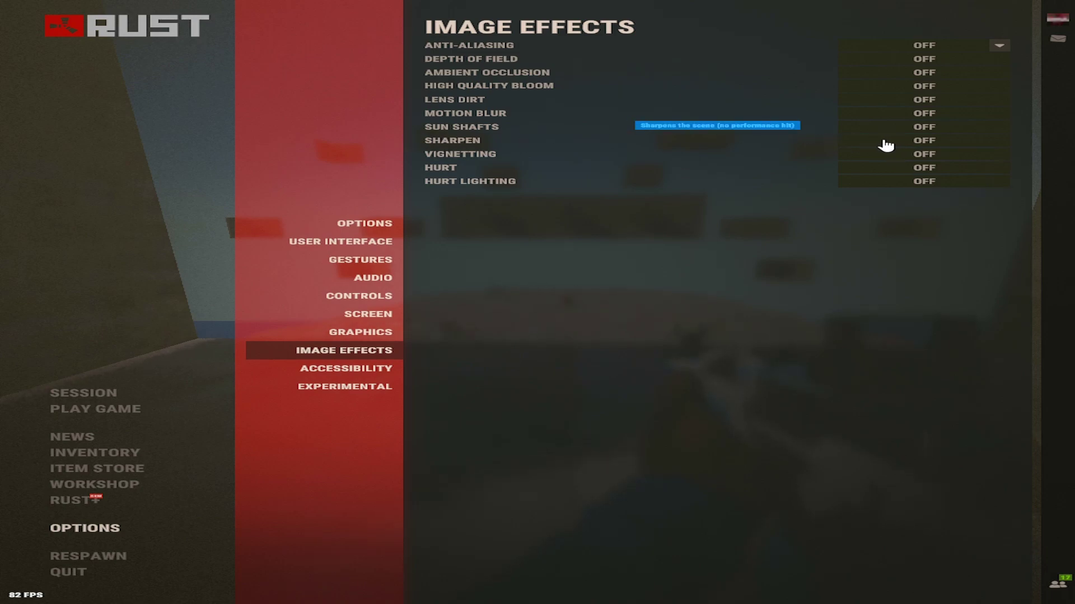
Step: Review the accessibility colours, including the choices for the tree marker colour
click(379, 370)
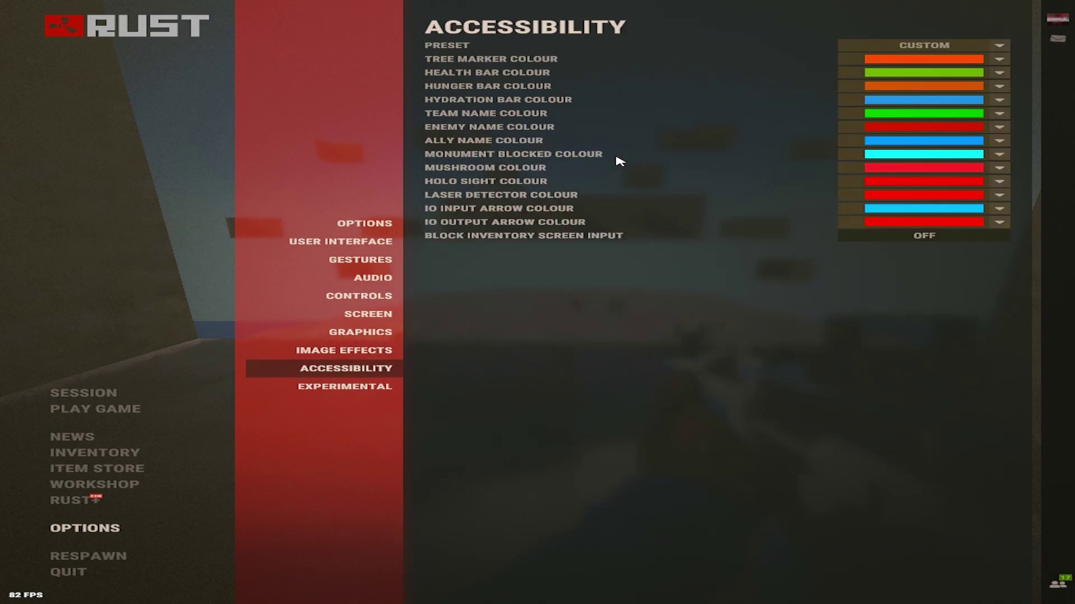
click(984, 62)
click(989, 66)
click(973, 65)
click(963, 62)
Step: Set the GC buffer to its maximum in the experimental settings and return to the game
click(380, 387)
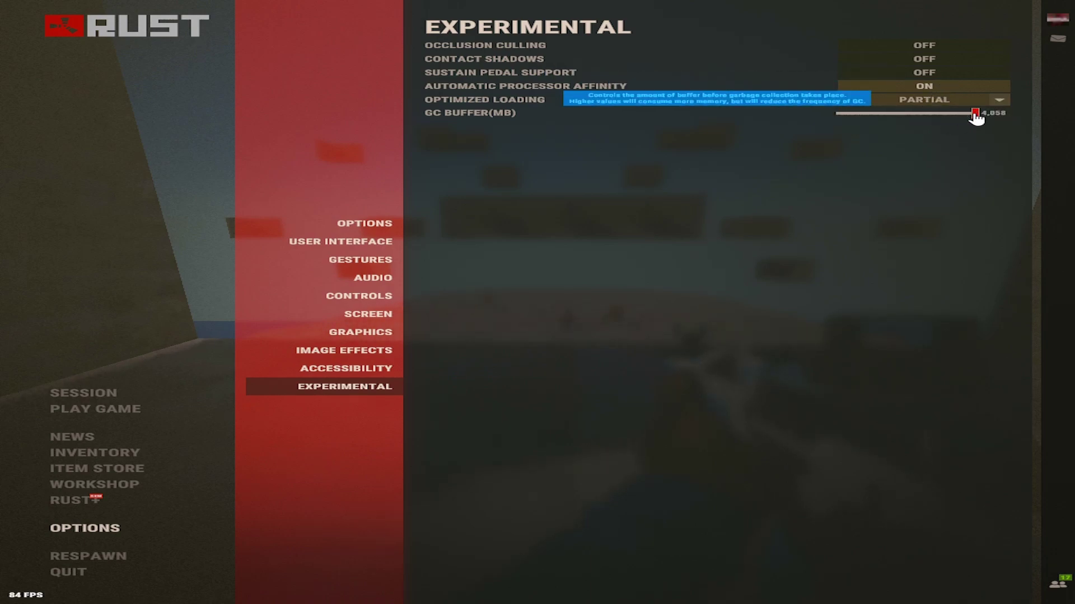
drag(976, 118, 1046, 121)
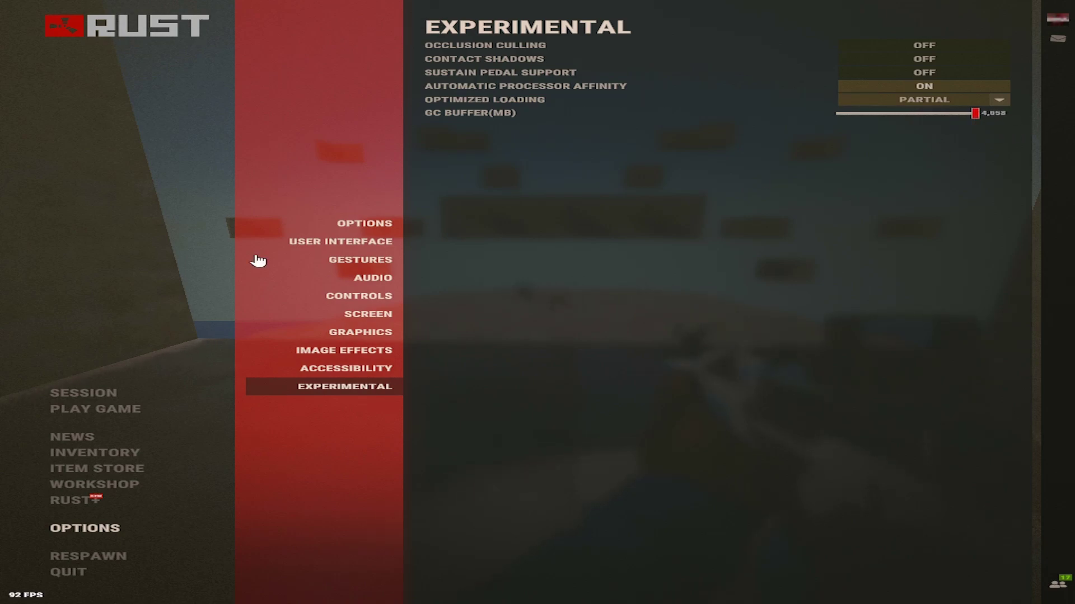
key(Escape)
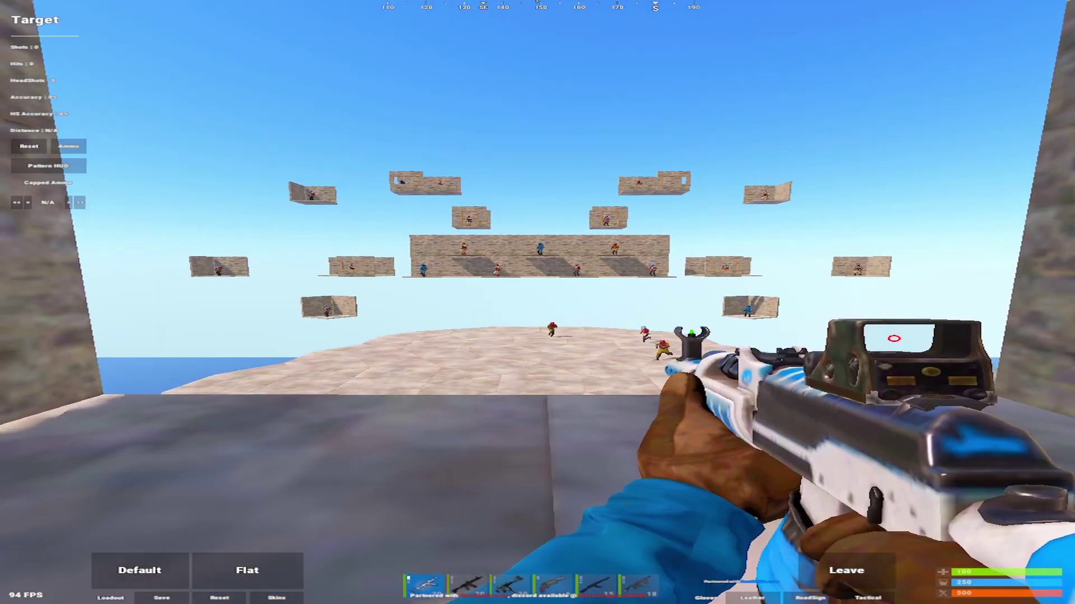
right_click(538, 303)
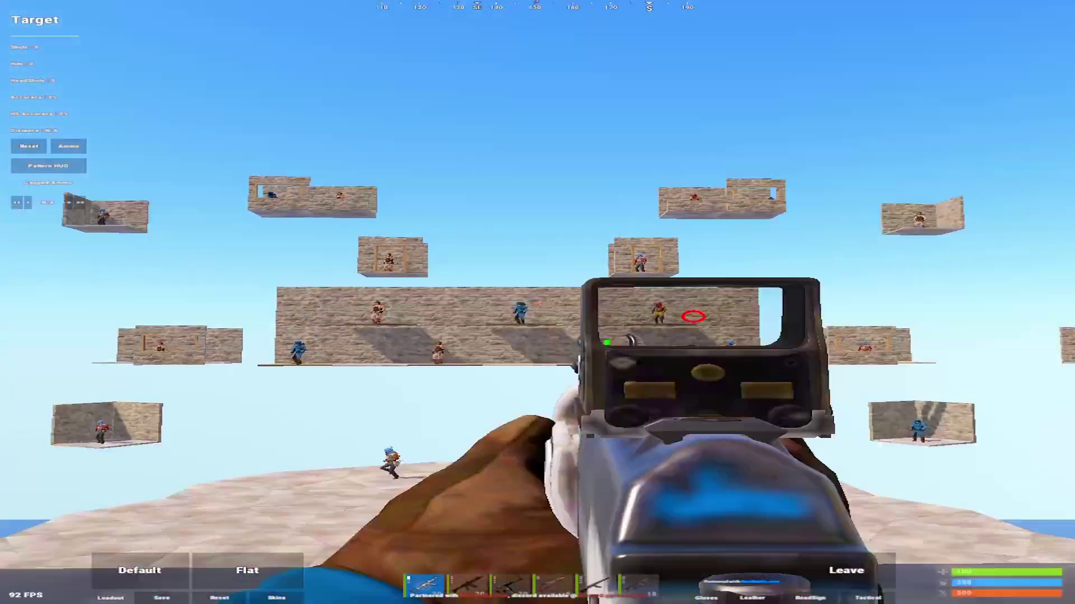
click(537, 302)
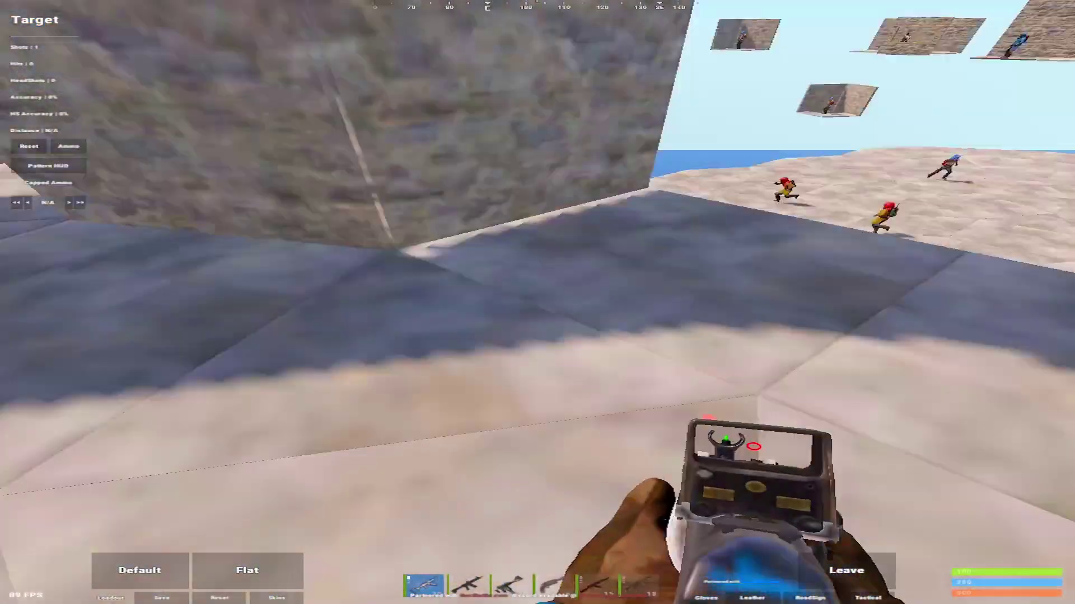
key(s)
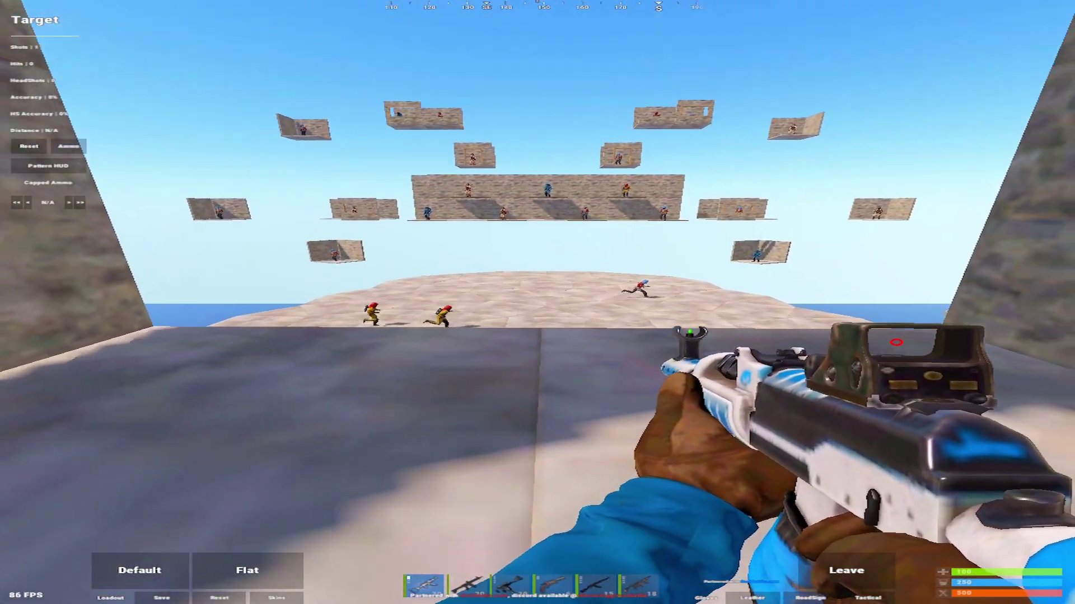
key(w)
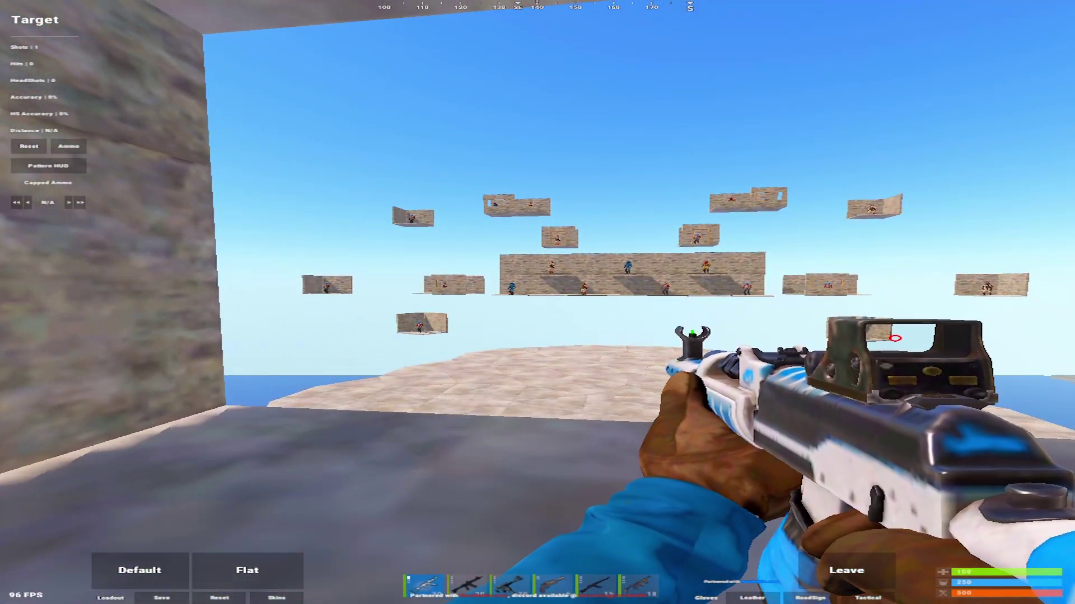
key(s)
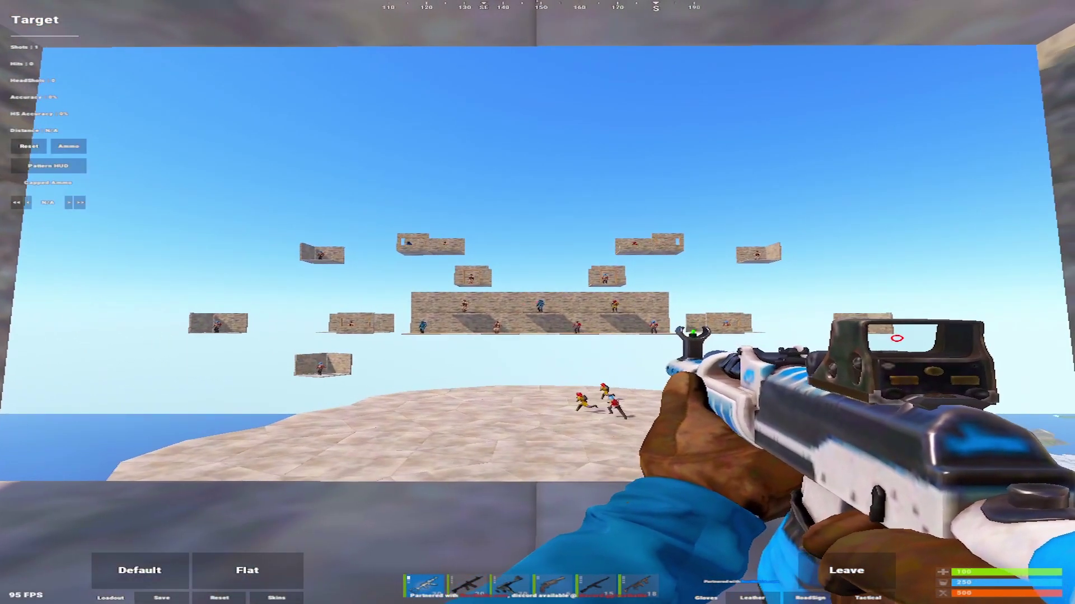
key(w)
key(s)
key(w)
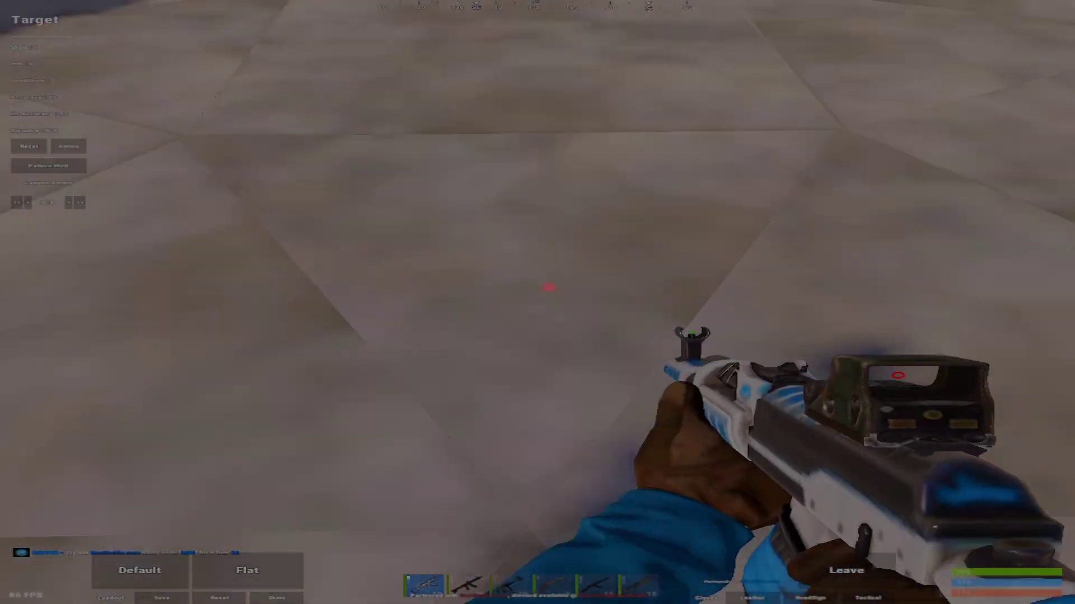
key(s)
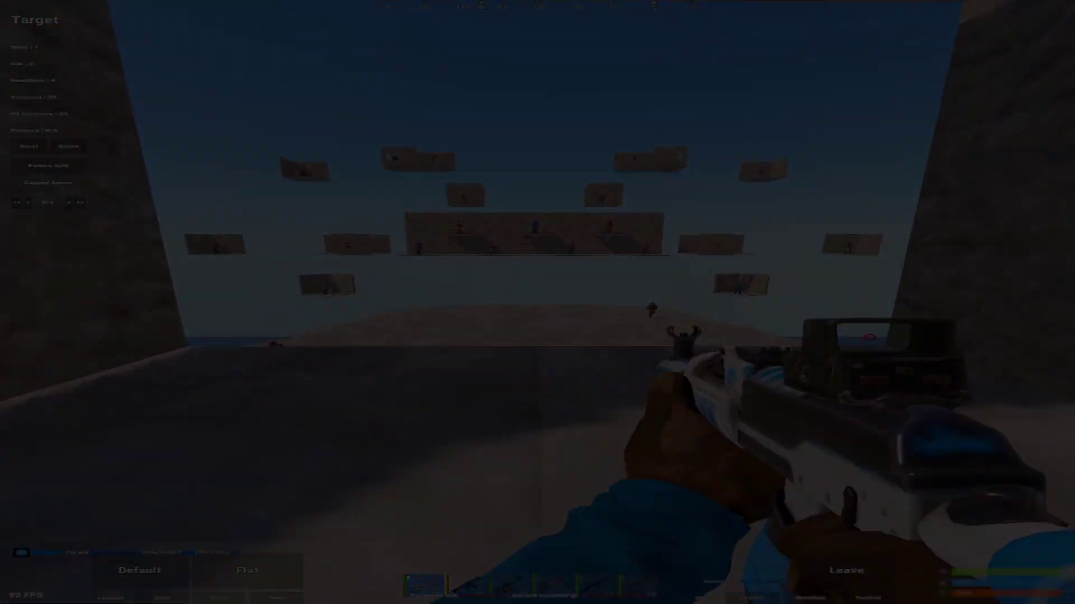